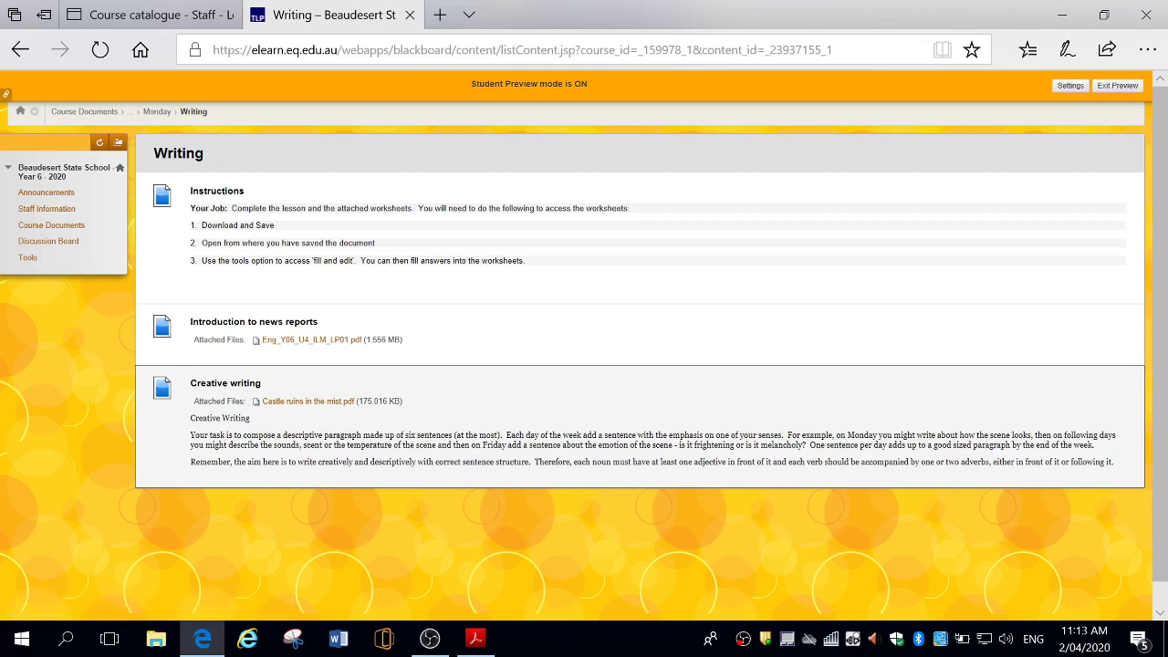
Review the Creative writing task description on the Writing page, including the reminder to write creatively and descriptively
{"action": "left_click_drag", "start_coordinate": [191, 435], "coordinate": [1126, 478]}
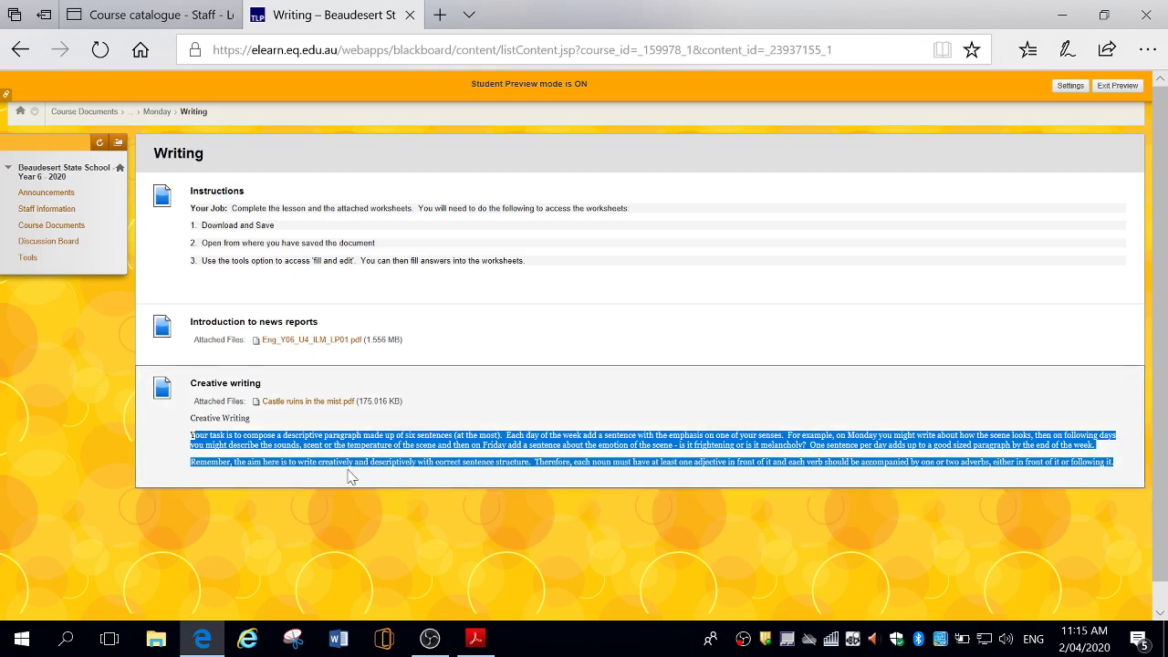
{"action": "left_click", "coordinate": [333, 467]}
{"action": "double_click", "coordinate": [333, 461]}
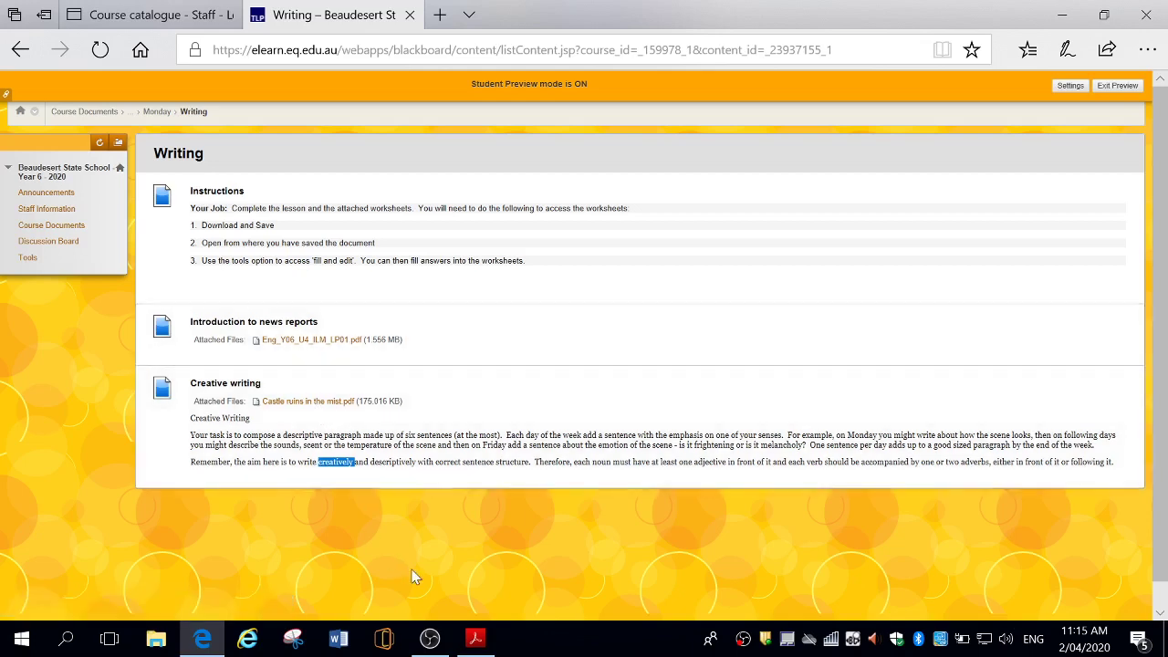
Switch to Castle ruins in the mist.pdf in Acrobat Reader, open Fill & Sign, maximize the window and zoom to 66.7%
{"action": "left_click", "coordinate": [474, 638]}
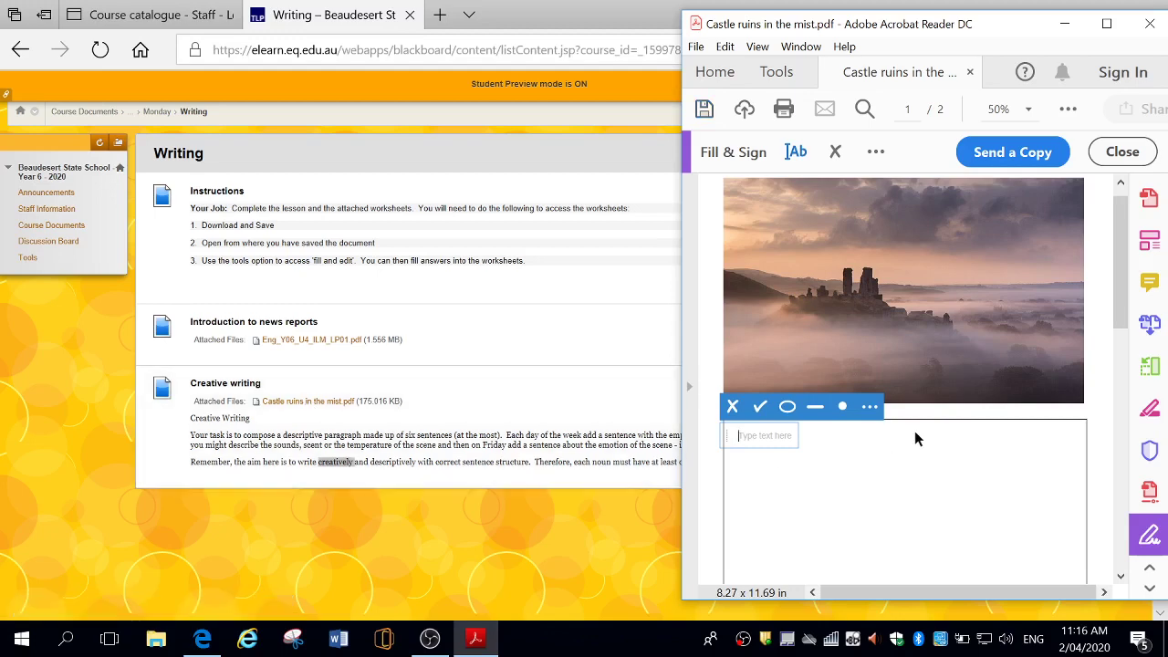
{"action": "left_click", "coordinate": [774, 77]}
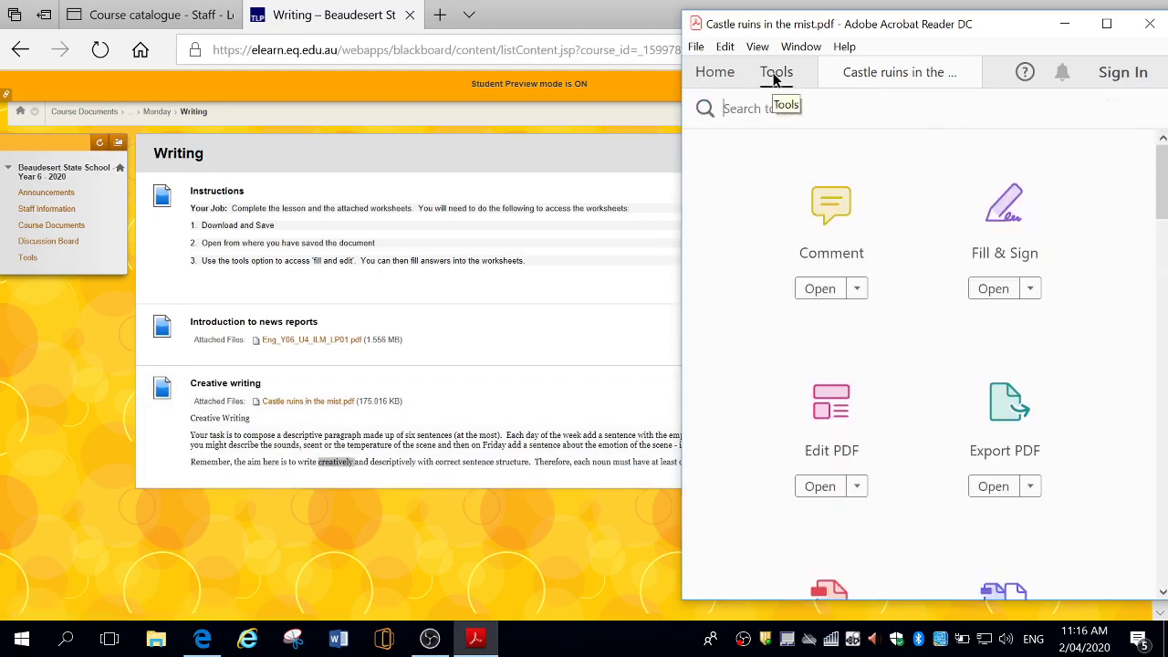
{"action": "left_click", "coordinate": [997, 217]}
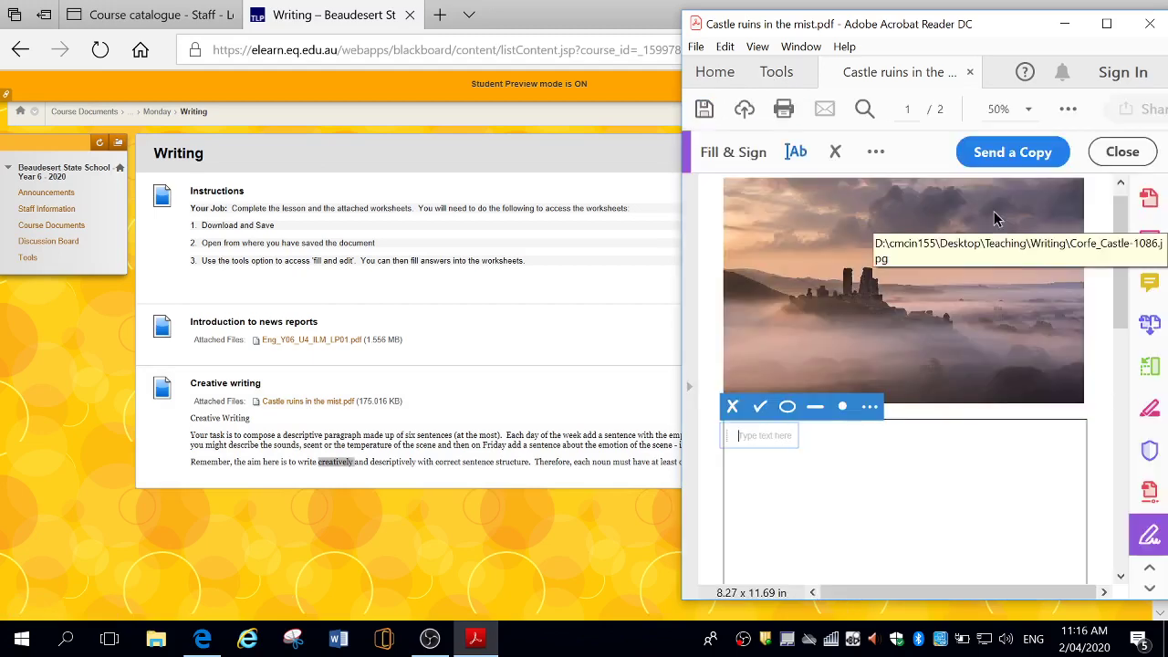
{"action": "left_click", "coordinate": [1105, 25]}
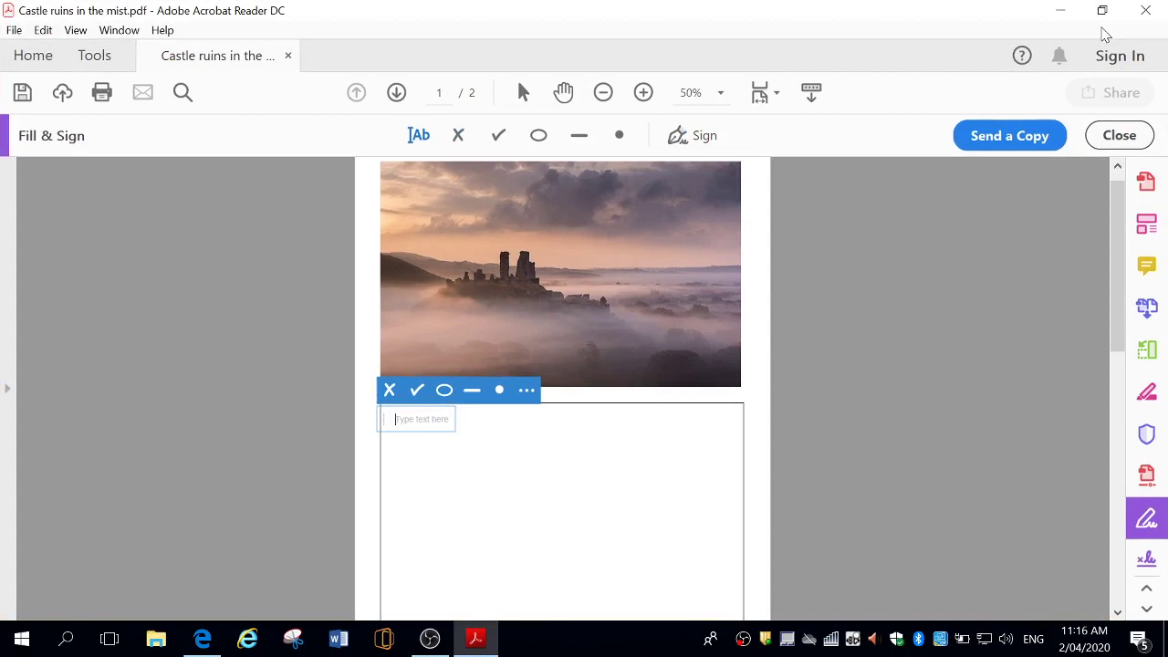
{"action": "left_click", "coordinate": [643, 92]}
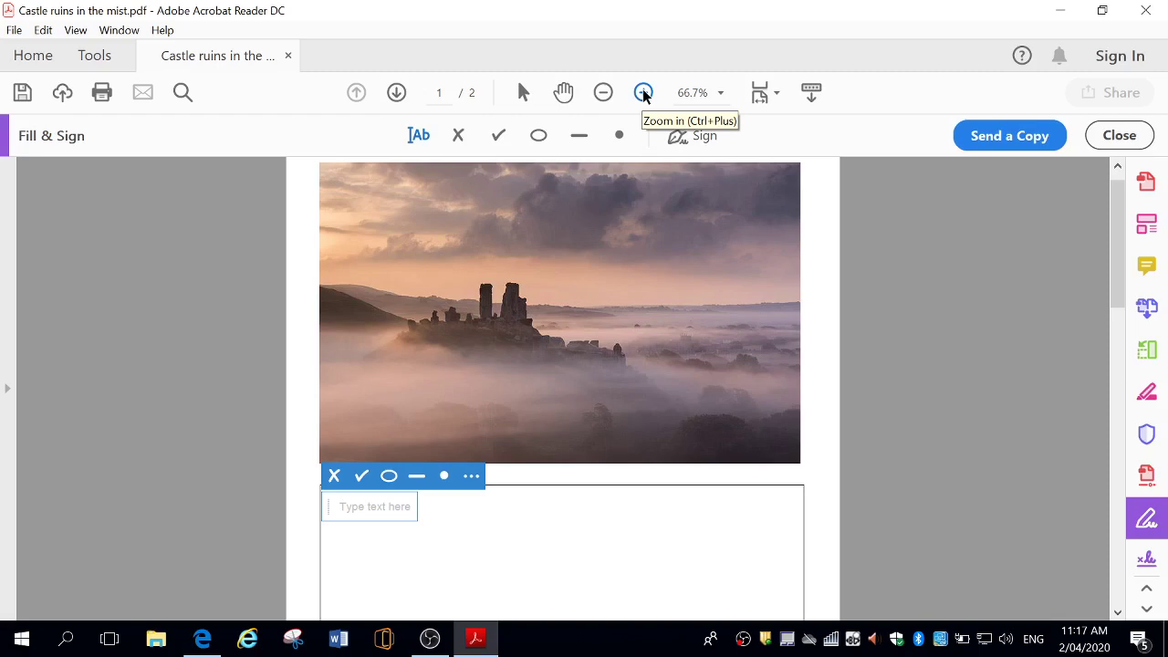
Enter "The castle ruins were situated on top of a hill which was above a valley that was covered in mist." in the text box
{"action": "type", "text": "The castle ruins were "}
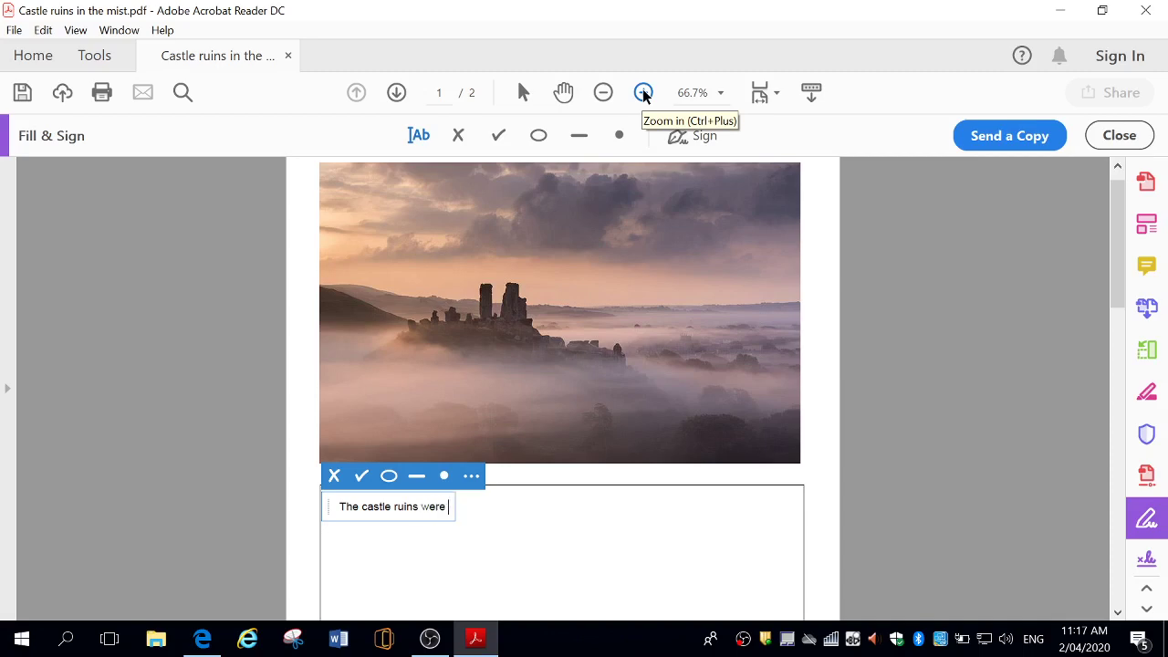
{"action": "type", "text": "situate"}
{"action": "key", "text": "BackSpace"}
{"action": "key", "text": "BackSpace"}
{"action": "key", "text": "BackSpace"}
{"action": "type", "text": "ated on top "}
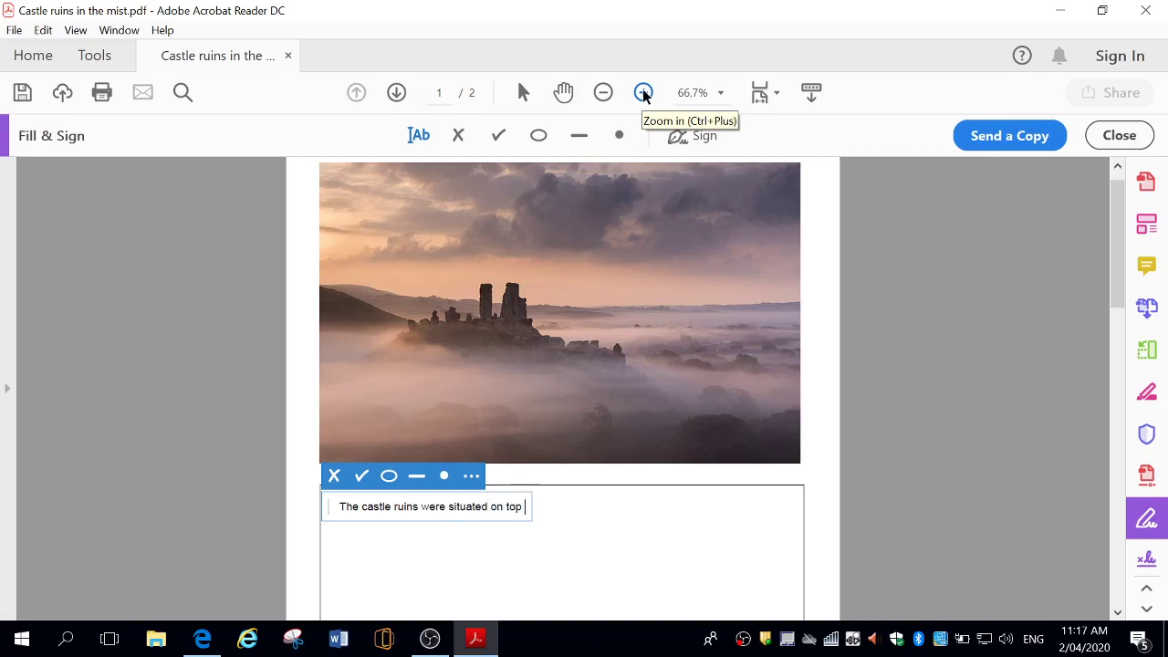
{"action": "type", "text": "of a hill which was above"}
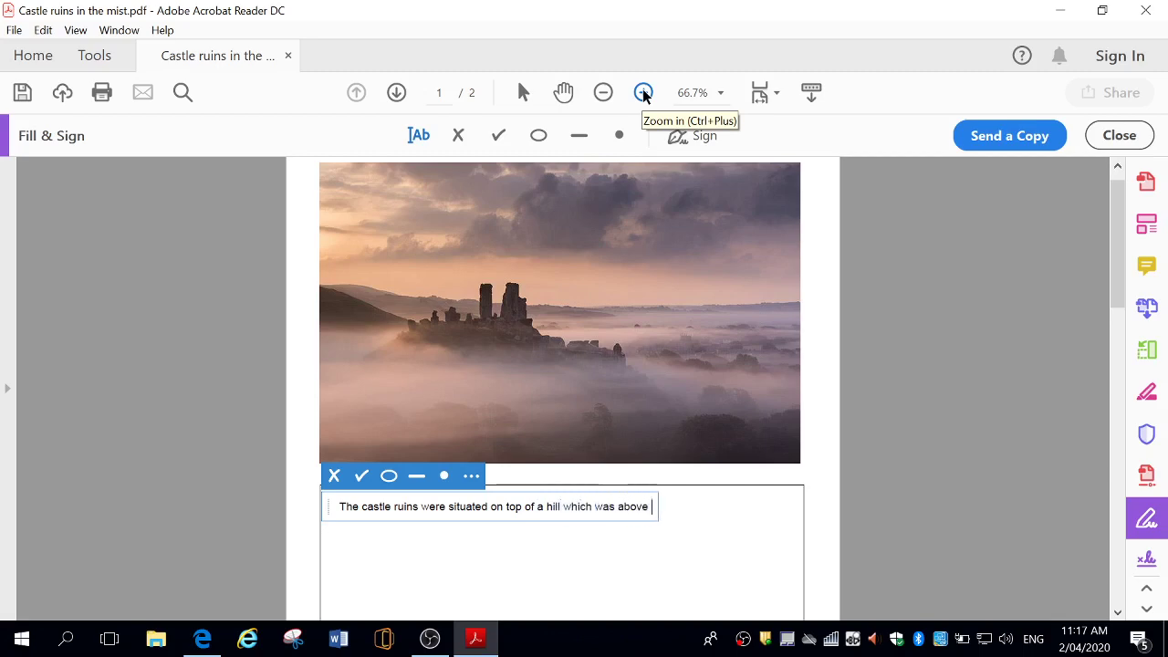
{"action": "type", "text": " a valley "}
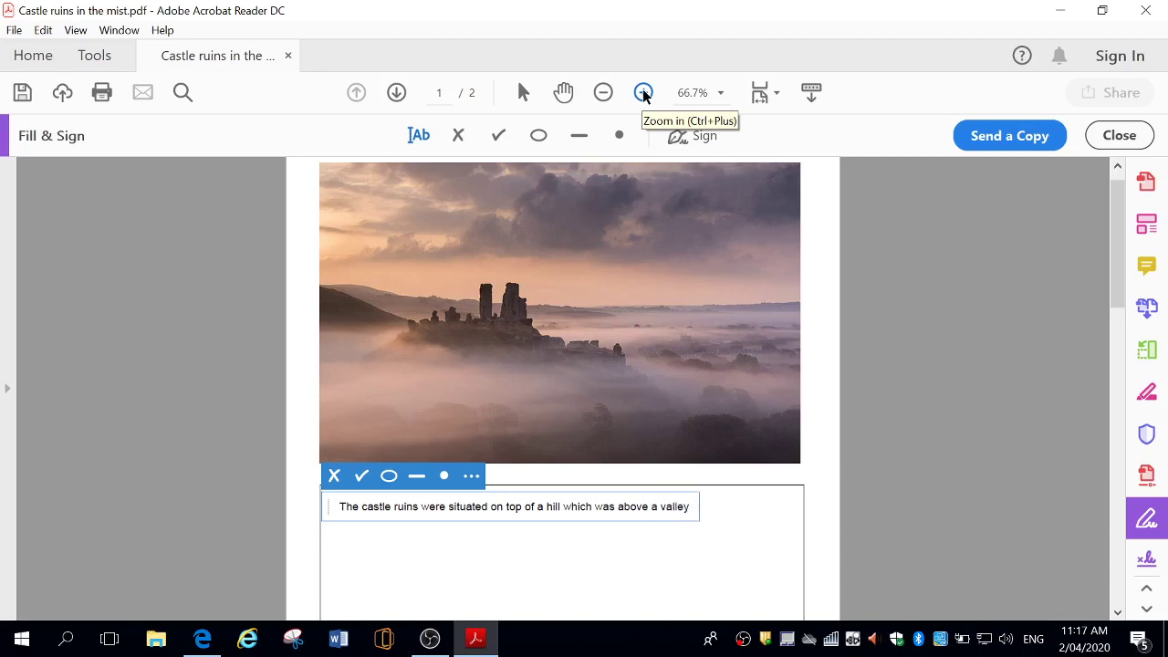
{"action": "type", "text": "that was "}
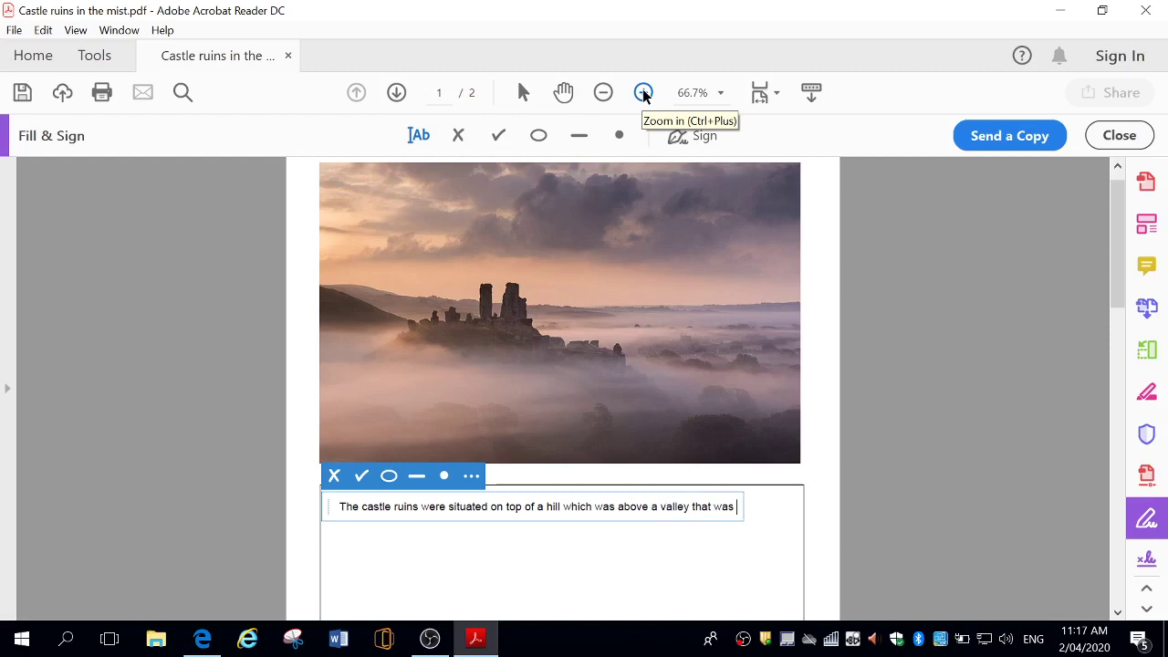
{"action": "type", "text": "covered in mi"}
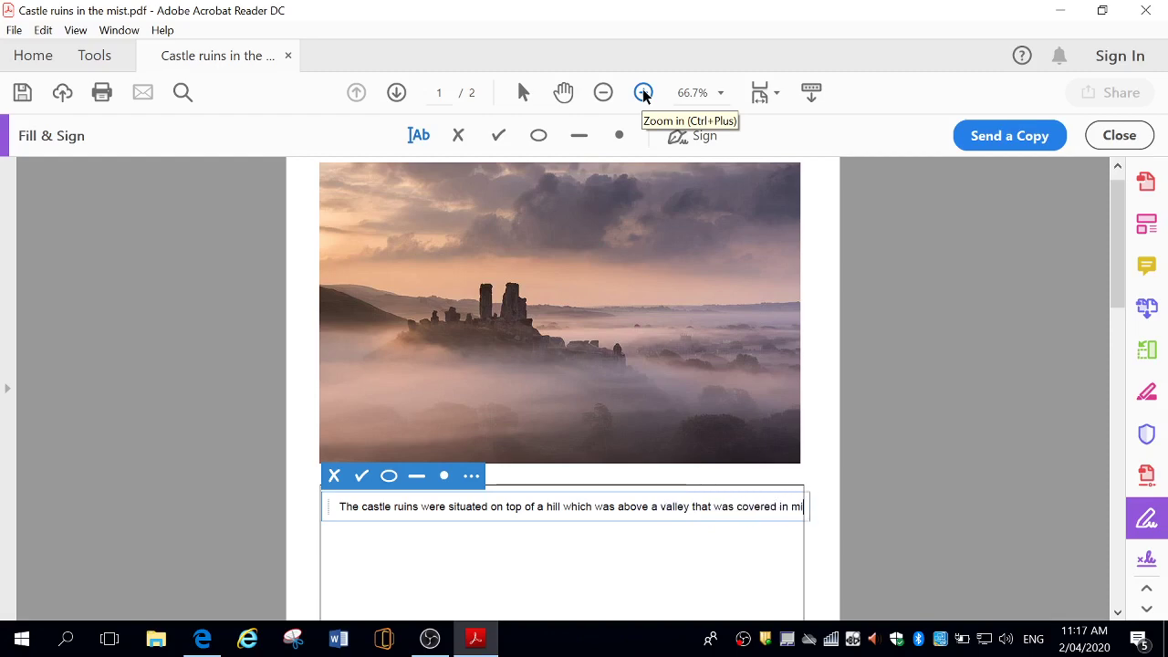
{"action": "type", "text": "st."}
{"action": "key", "text": "Return"}
{"action": "key", "text": "Return"}
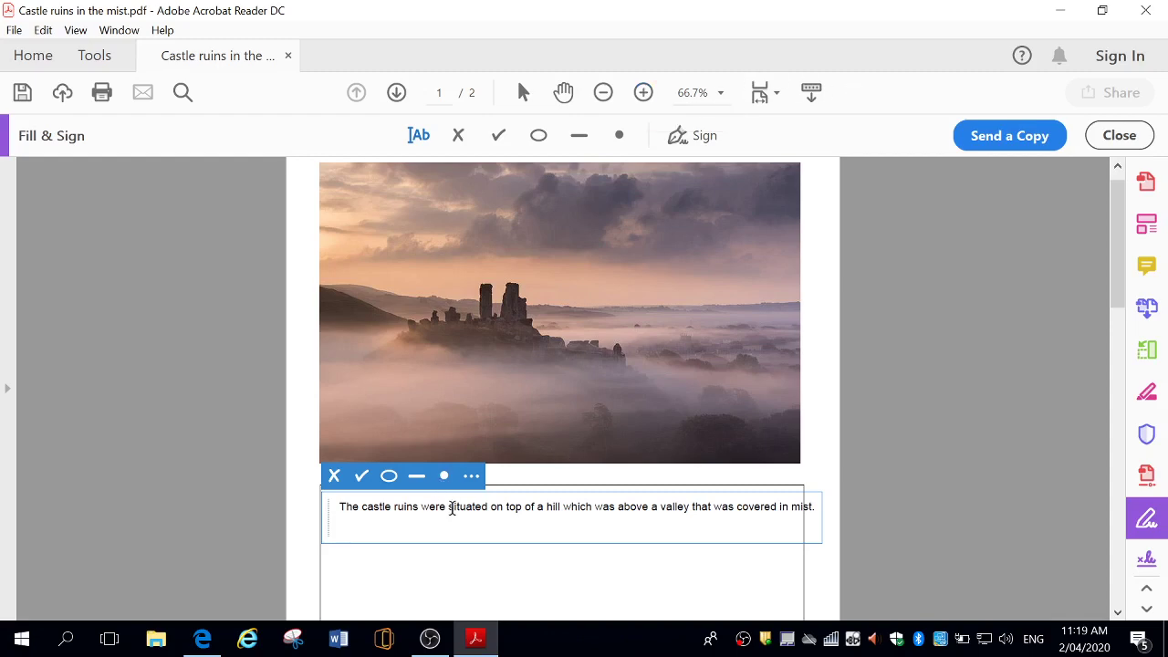
Start a second sentence, separated by blank space below the first, with "Standing high on a hill, overlooking"
{"action": "left_click_drag", "start_coordinate": [451, 507], "coordinate": [562, 508]}
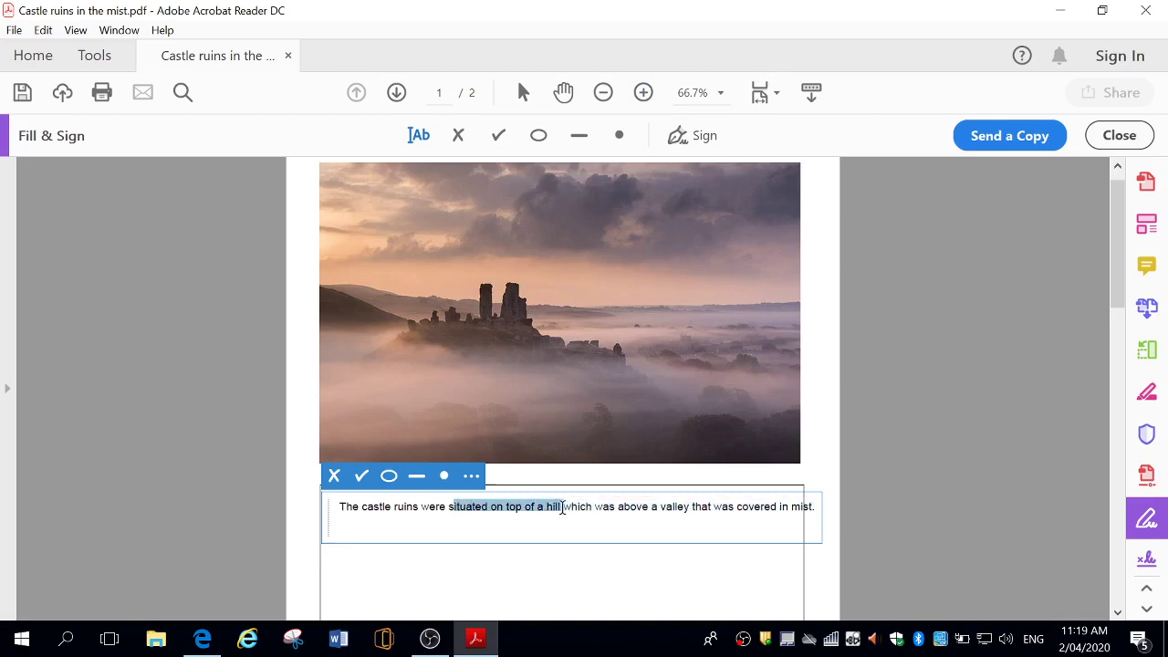
{"action": "left_click", "coordinate": [342, 532]}
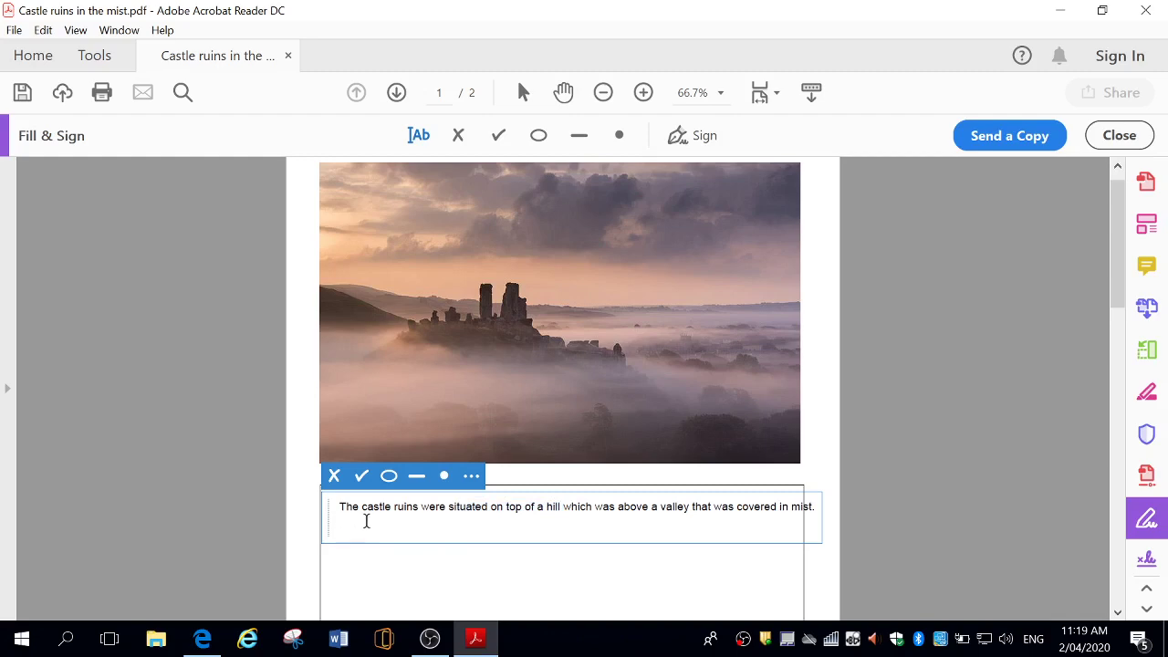
{"action": "key", "text": "Return"}
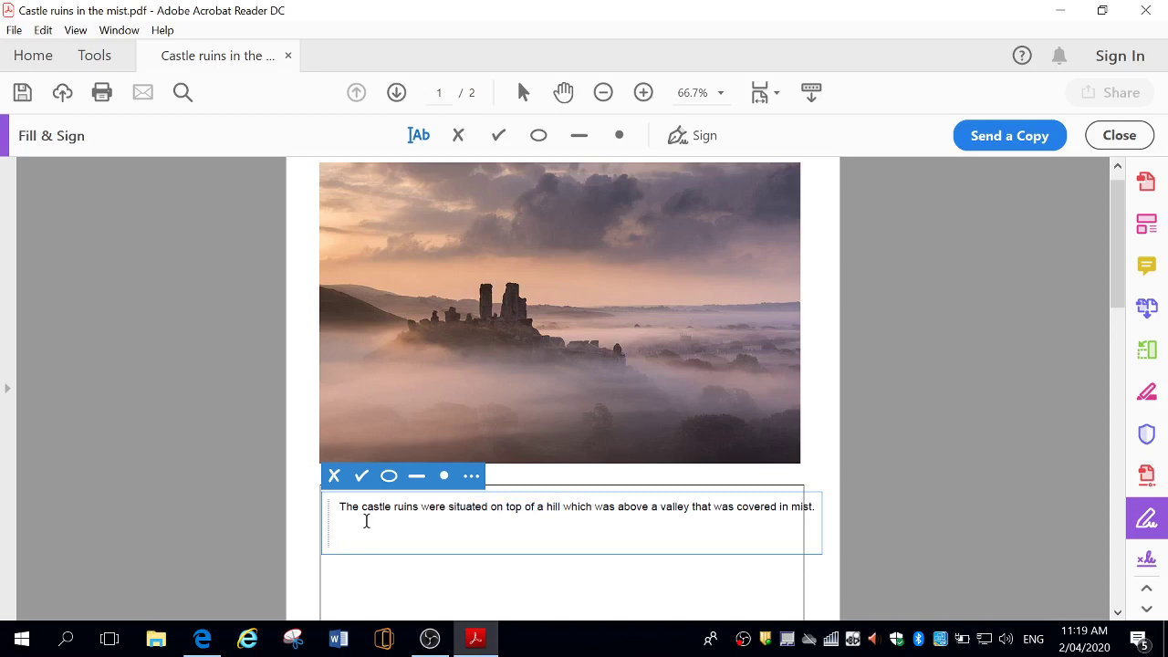
{"action": "type", "text": "Standing on a hill"}
{"action": "left_click", "coordinate": [388, 543]}
{"action": "type", "text": "high"}
{"action": "type", "text": "overlooking"}
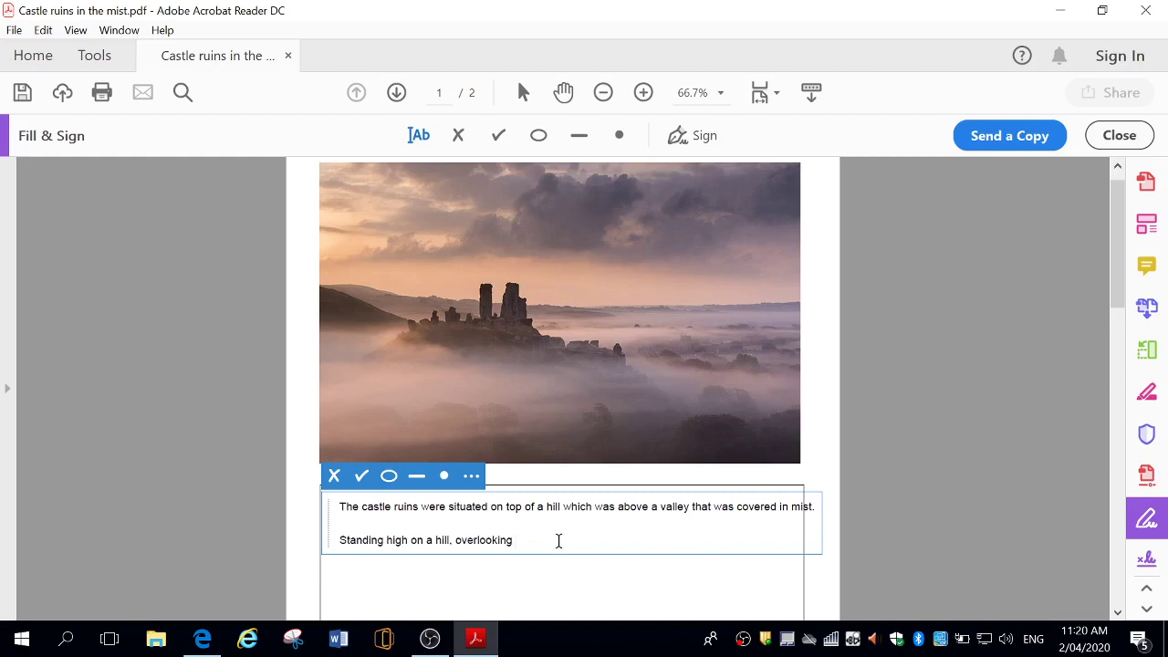
Continue the second sentence with "a mist shrouded valley, the ancient and crumbling castle ruins" and begin a new line
{"action": "type", "text": "a "}
{"action": "type", "text": "misyt"}
{"action": "key", "text": "BackSpace"}
{"action": "type", "text": "t "}
{"action": "type", "text": "shrouded"}
{"action": "type", "text": " valley"}
{"action": "type", "text": ". "}
{"action": "type", "text": "the"}
{"action": "type", "text": "anci"}
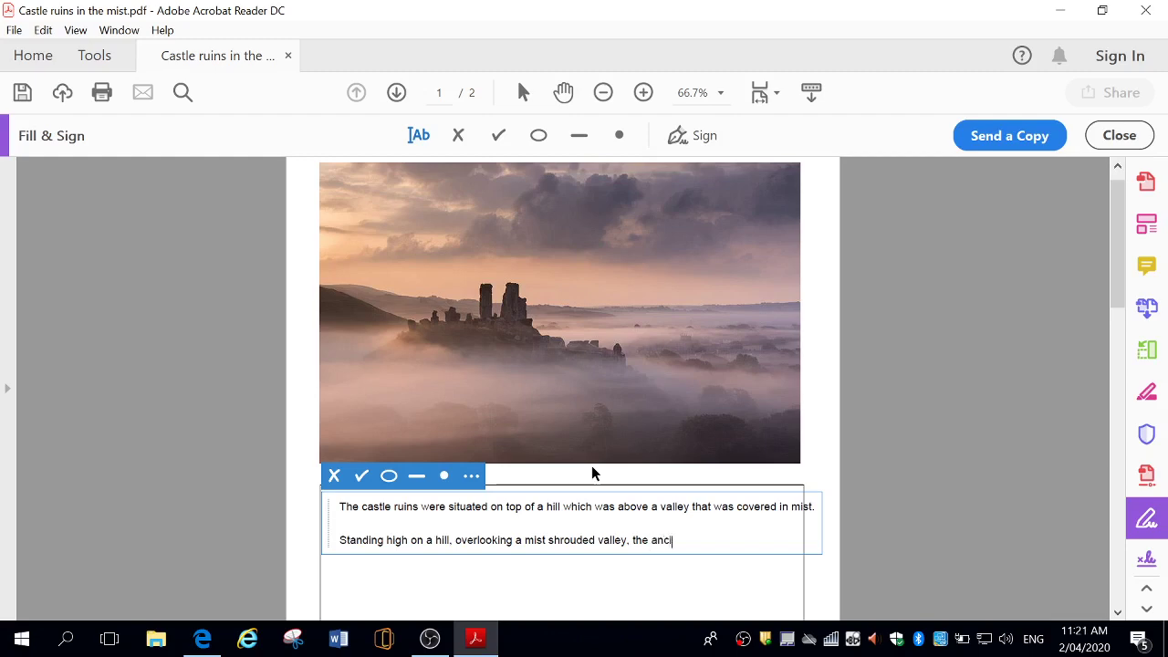
{"action": "type", "text": "ent and crumbling cas"}
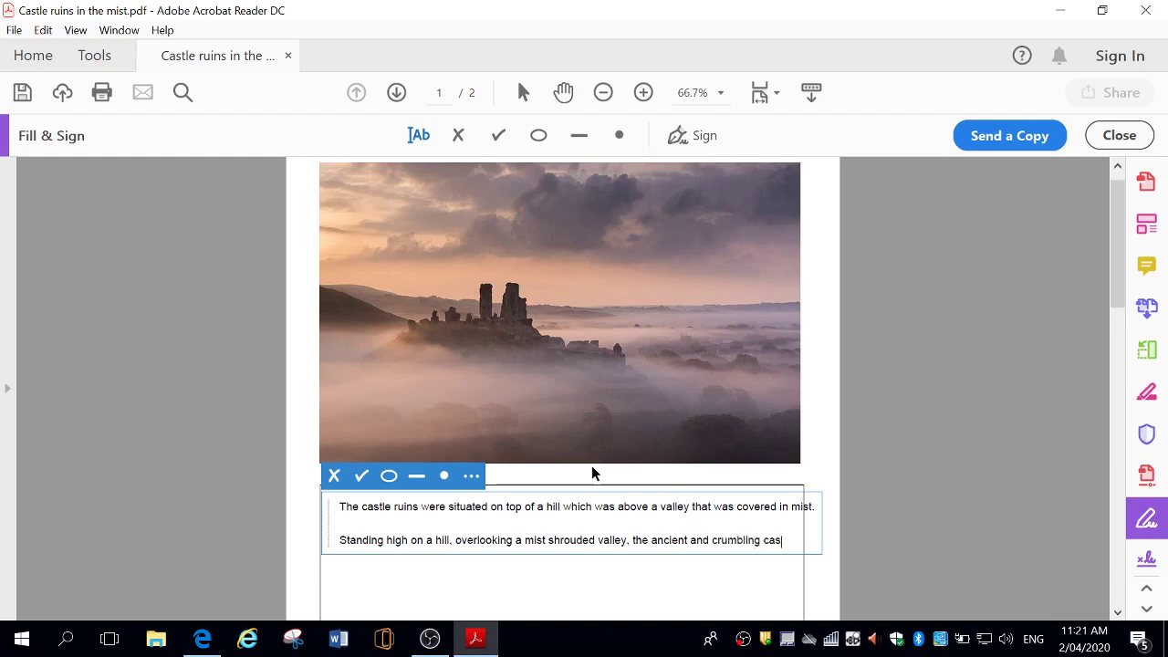
{"action": "type", "text": "tle ruins"}
{"action": "key", "text": "Return"}
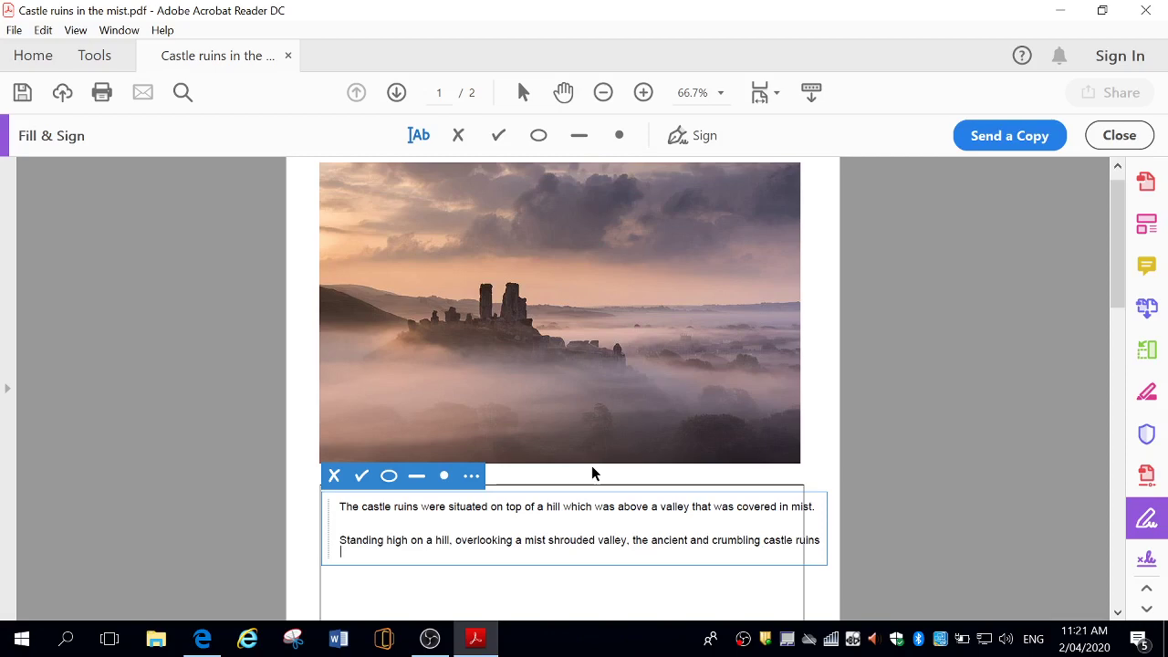
{"action": "type", "text": "reached for the clouds"}
{"action": "key", "text": "BackSpace"}
{"action": "key", "text": "BackSpace"}
{"action": "key", "text": "BackSpace"}
{"action": "key", "text": "BackSpace"}
{"action": "key", "text": "BackSpace"}
{"action": "key", "text": "BackSpace"}
{"action": "key", "text": "BackSpace"}
{"action": "key", "text": "BackSpace"}
{"action": "key", "text": "BackSpace"}
{"action": "key", "text": "BackSpace"}
{"action": "key", "text": "BackSpace"}
{"action": "key", "text": "BackSpace"}
{"action": "key", "text": "BackSpace"}
{"action": "key", "text": "BackSpace"}
{"action": "key", "text": "BackSpace"}
{"action": "key", "text": "BackSpace"}
{"action": "key", "text": "BackSpace"}
{"action": "key", "text": "BackSpace"}
{"action": "key", "text": "BackSpace"}
{"action": "key", "text": "BackSpace"}
{"action": "key", "text": "BackSpace"}
Finish the second sentence with "guarded the surrounding countryside."
{"action": "type", "text": "guarded the"}
{"action": "type", "text": "surrounding "}
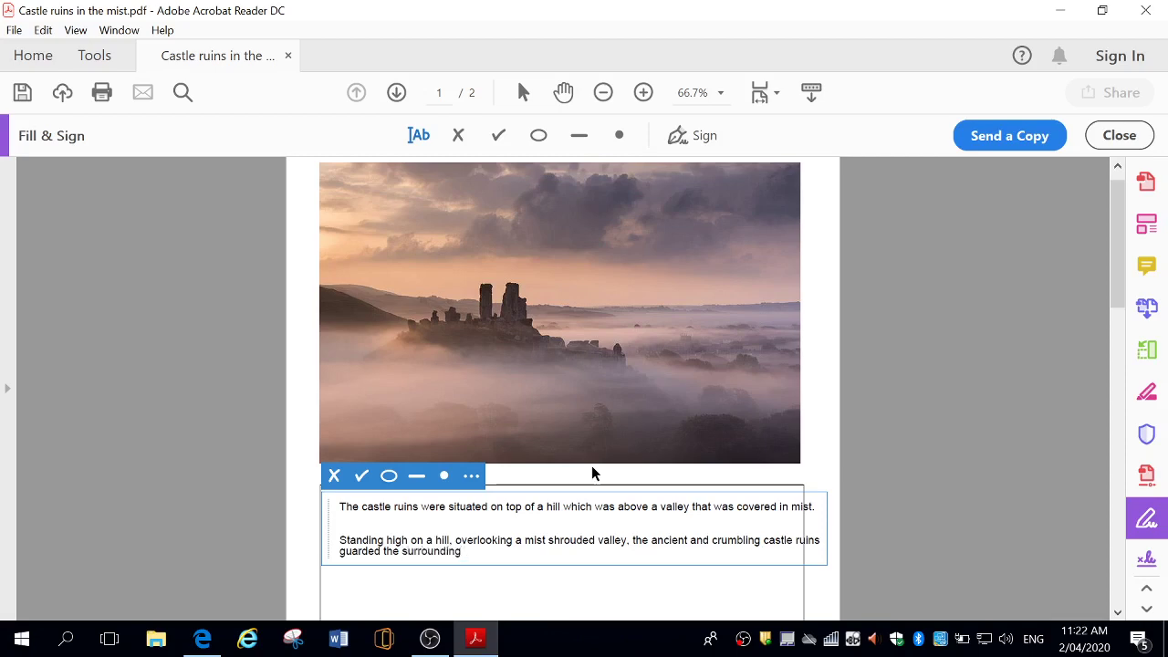
{"action": "type", "text": "t"}
{"action": "type", "text": "erritory"}
{"action": "key", "text": "BackSpace"}
{"action": "key", "text": "BackSpace"}
{"action": "key", "text": "BackSpace"}
{"action": "key", "text": "BackSpace"}
{"action": "key", "text": "BackSpace"}
{"action": "key", "text": "BackSpace"}
{"action": "key", "text": "BackSpace"}
{"action": "key", "text": "BackSpace"}
{"action": "key", "text": "BackSpace"}
{"action": "type", "text": "countryside."}
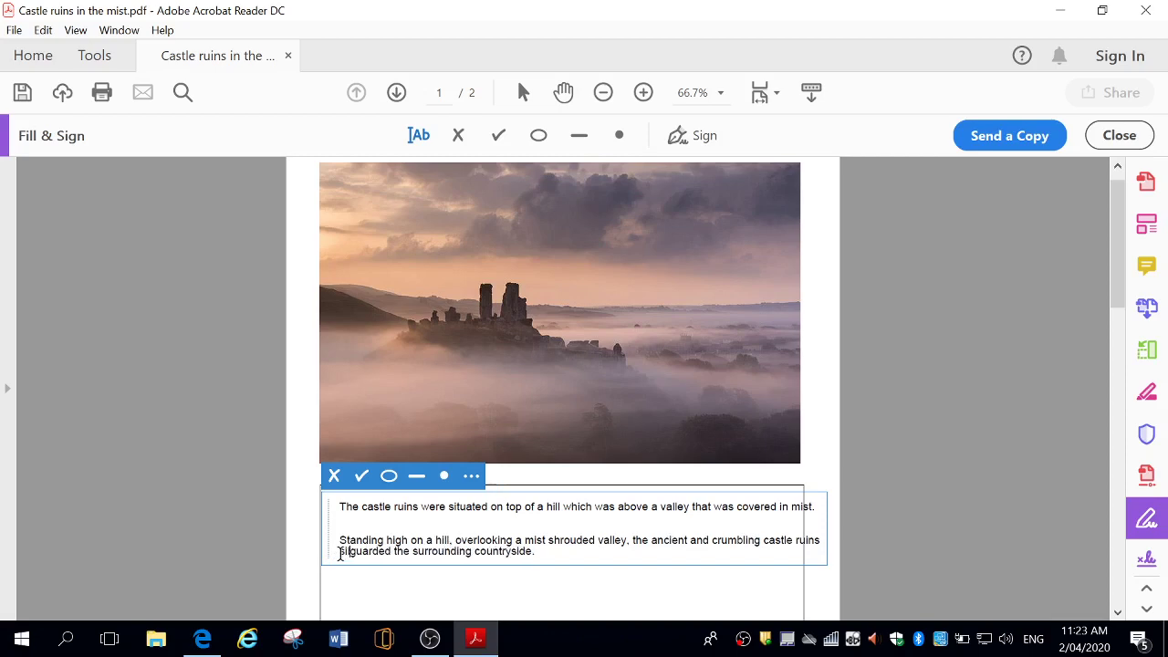
Insert the adverb "silently" before "guarded" in the second sentence and highlight the first sentence for comparison
{"action": "type", "text": "ently"}
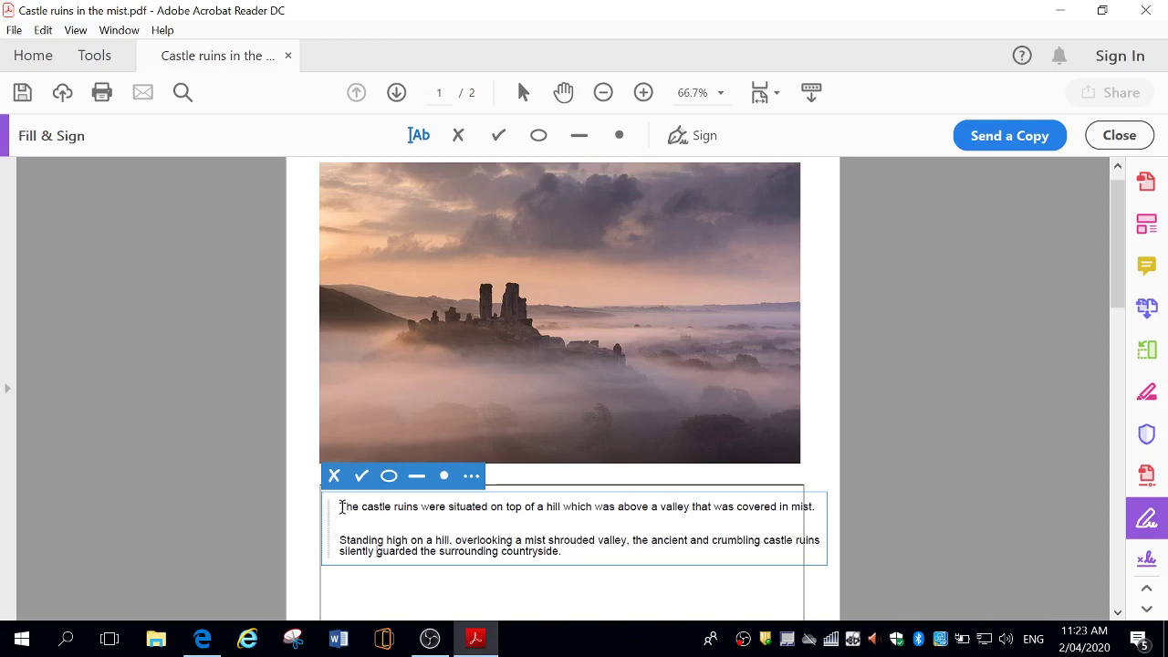
{"action": "left_click_drag", "start_coordinate": [342, 507], "coordinate": [814, 514]}
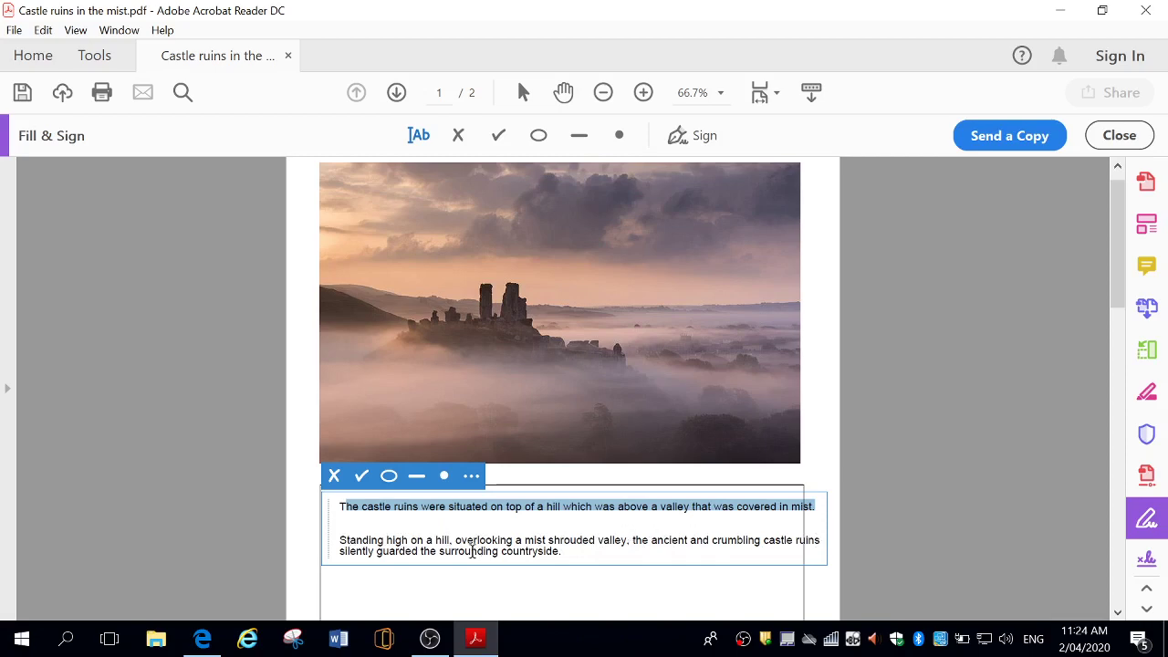
{"action": "left_click_drag", "start_coordinate": [406, 552], "coordinate": [418, 554]}
{"action": "key", "text": "BackSpace"}
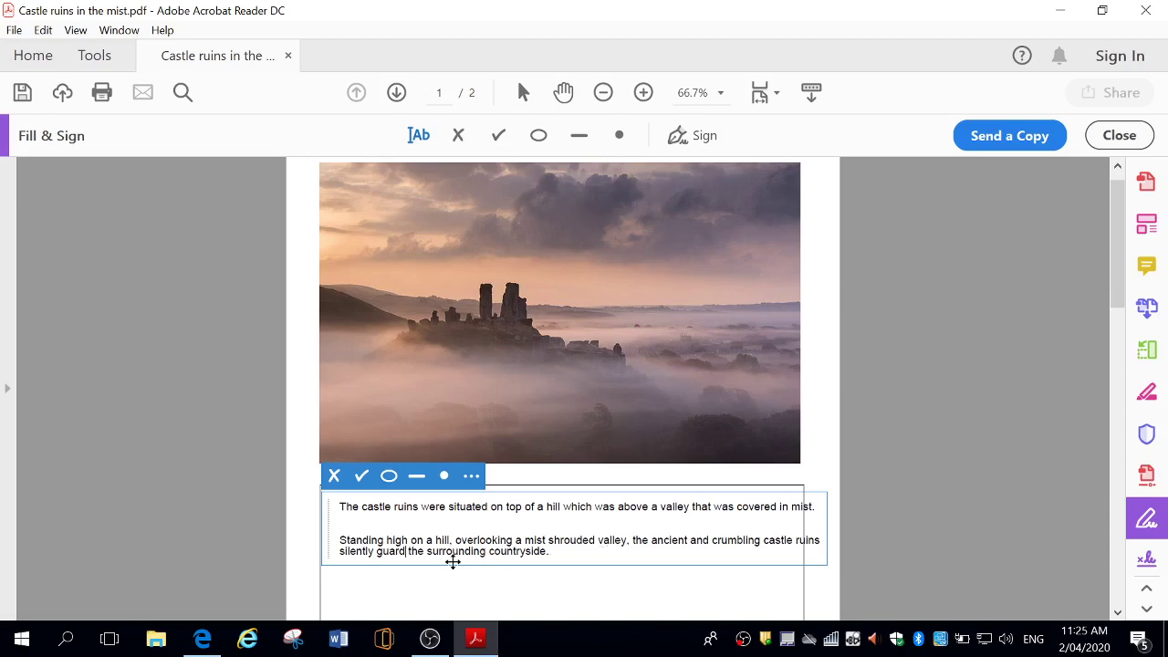
{"action": "type", "text": "ed"}
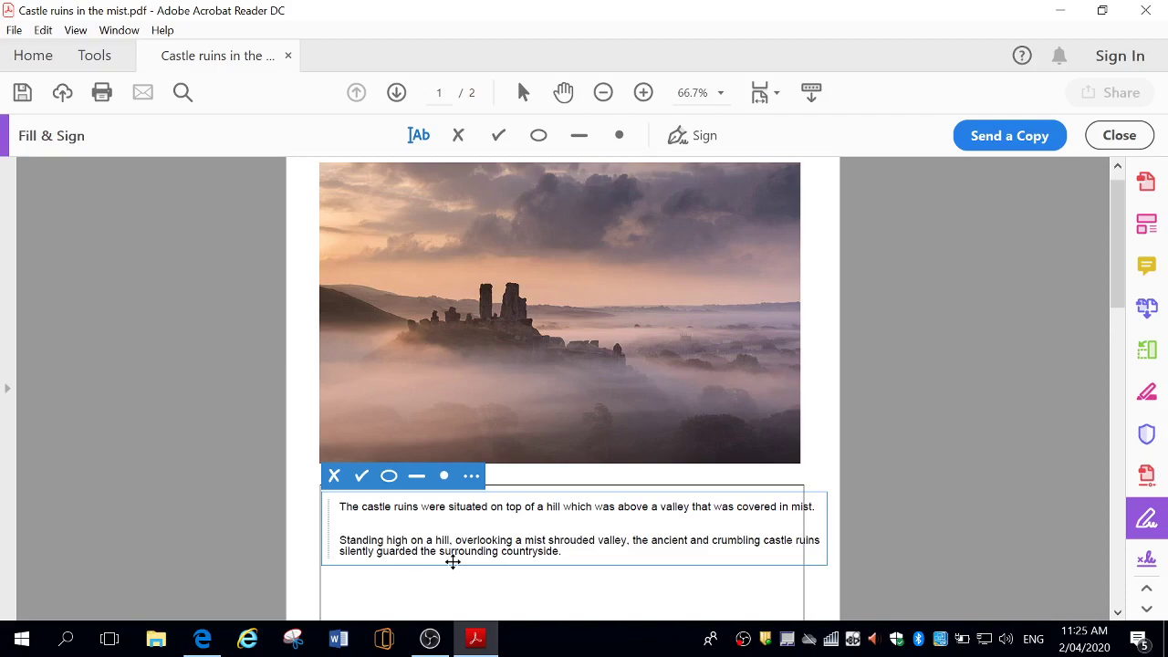
{"action": "mouse_move", "coordinate": [432, 643]}
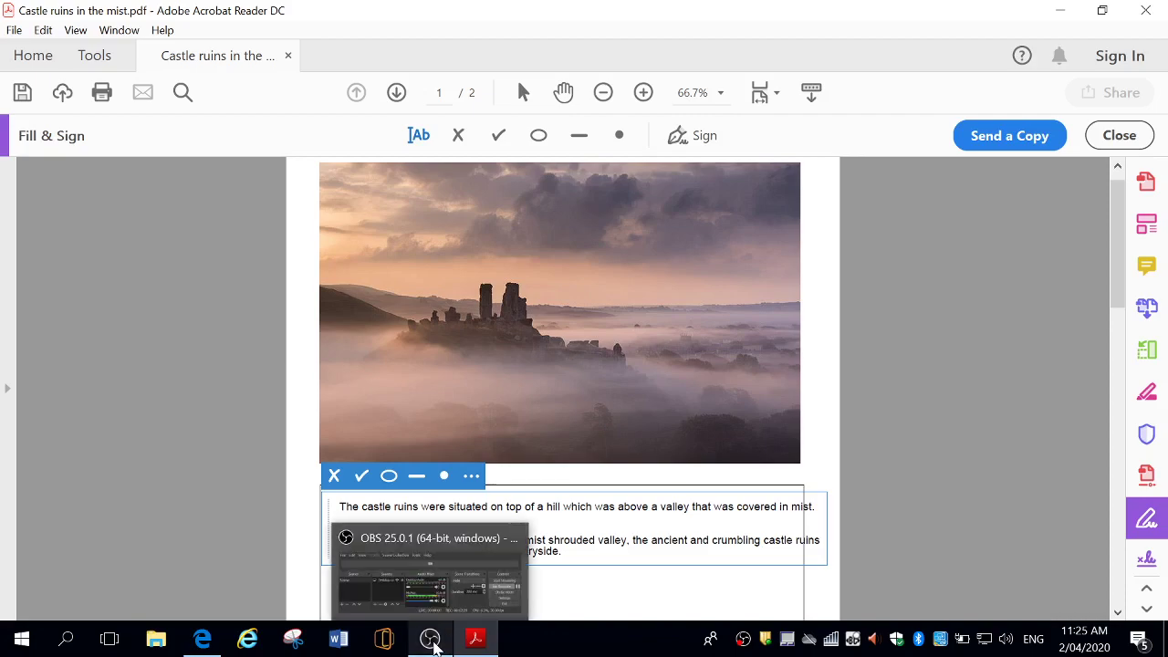